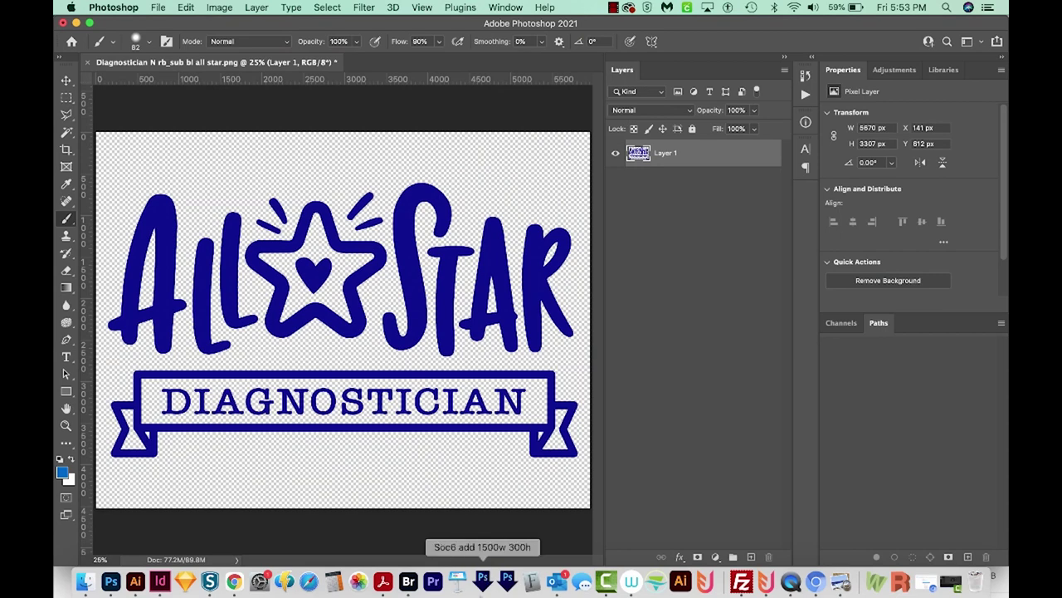
Bring the 'Trimmed no excess pixels' Finder folder with the PNG files to the front
{"action": "left_click", "coordinate": [477, 582]}
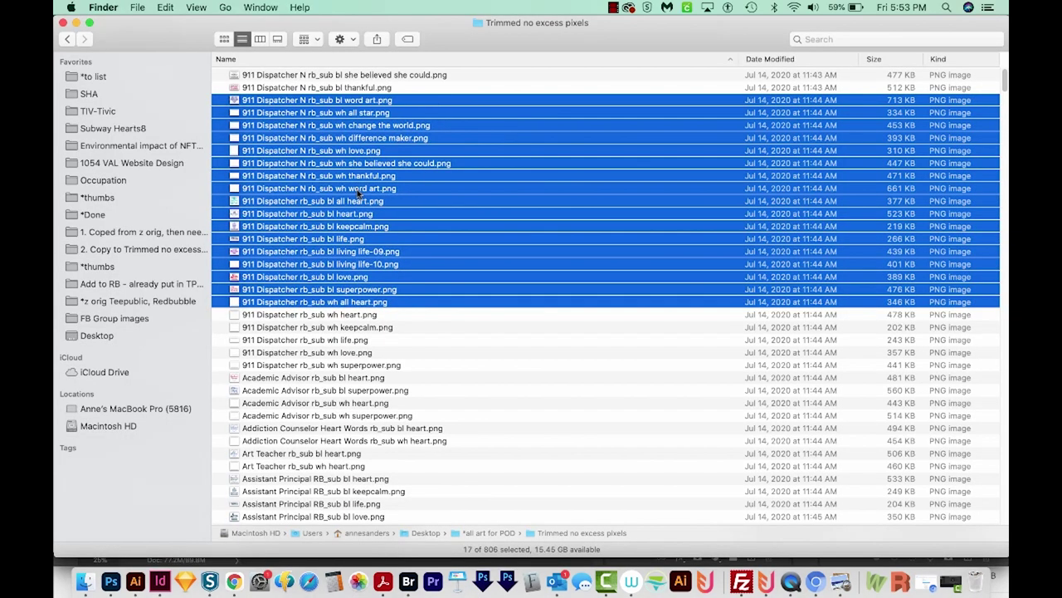
Drop the 17 selected PNGs onto the existing droplet, then return to the All Star Photoshop document
{"action": "left_click_drag", "start_coordinate": [290, 236], "coordinate": [584, 297]}
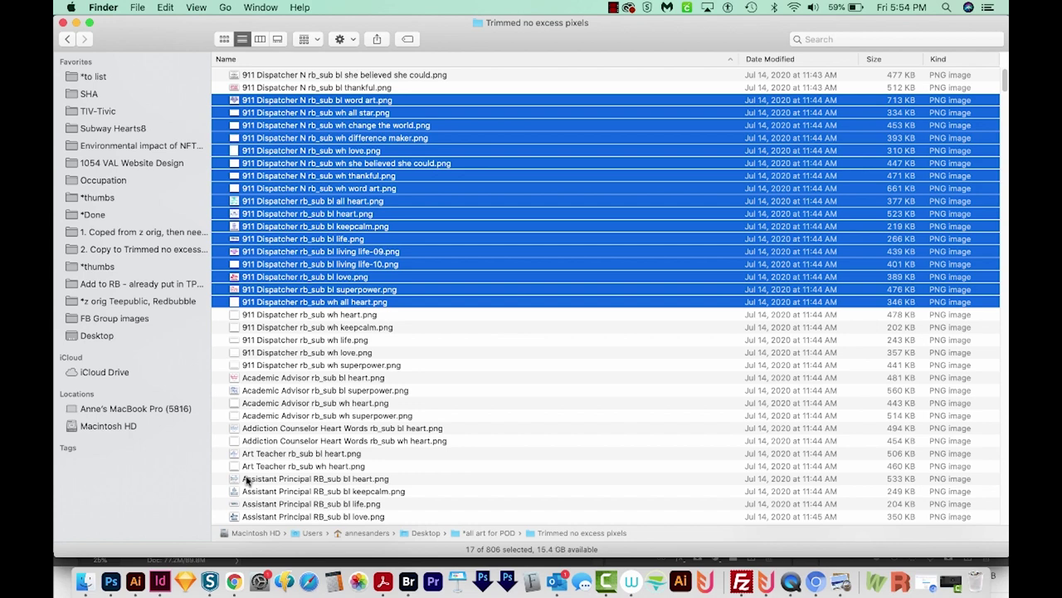
{"action": "left_click", "coordinate": [110, 581]}
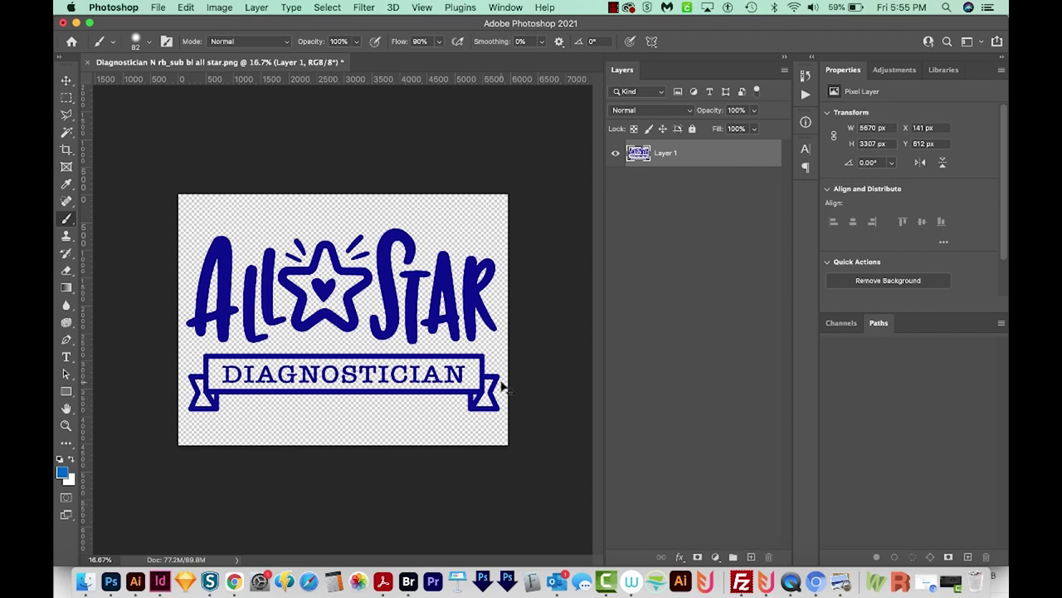
{"action": "left_click", "coordinate": [513, 8]}
Create a new action set named 'My Actions' in the Actions panel
{"action": "left_click", "coordinate": [512, 101]}
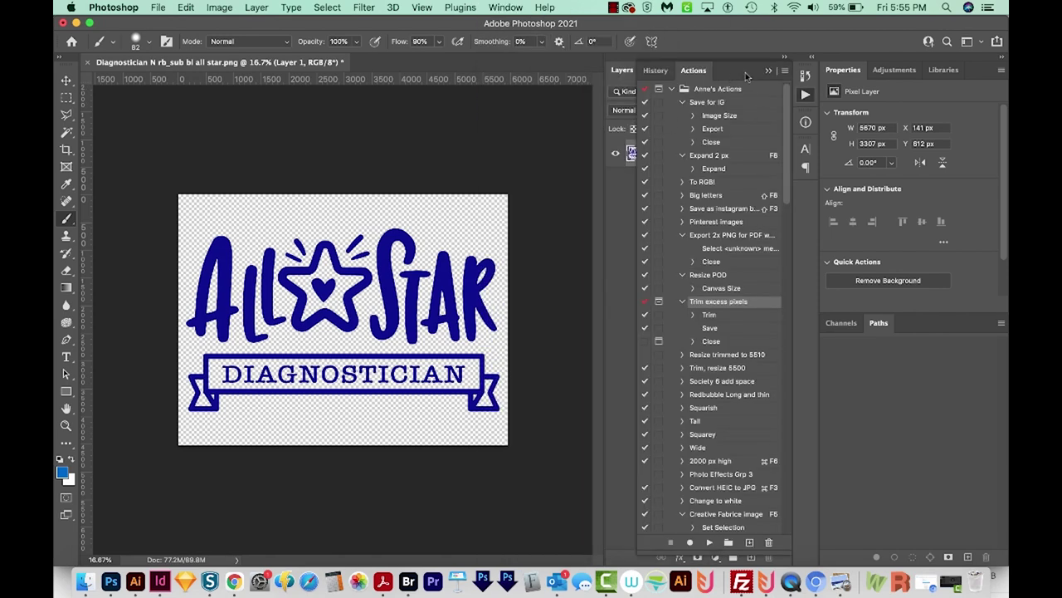
{"action": "left_click", "coordinate": [724, 90]}
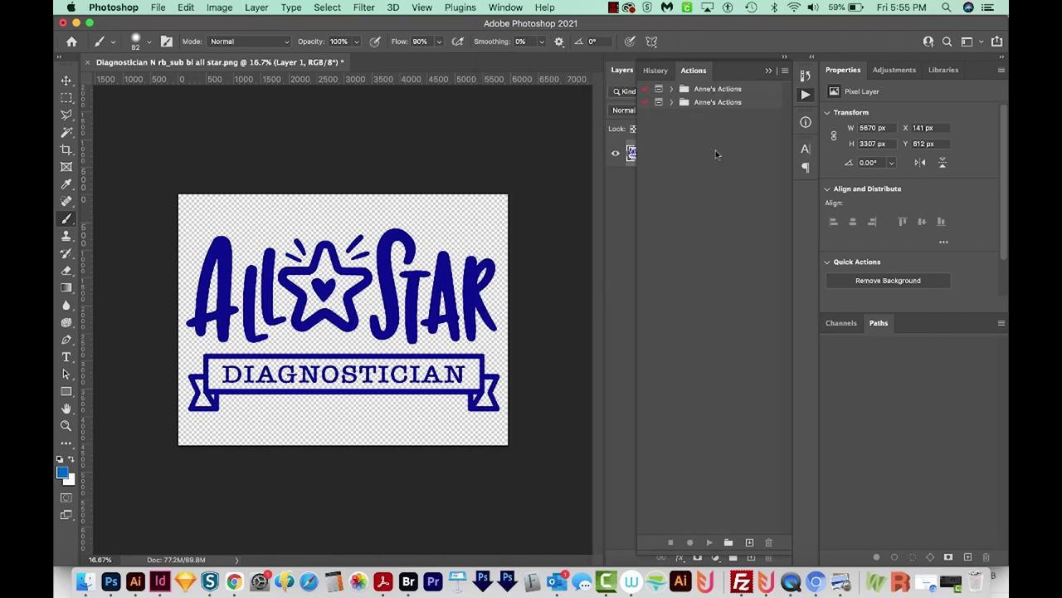
{"action": "left_click", "coordinate": [728, 542]}
{"action": "left_click_drag", "start_coordinate": [868, 361], "coordinate": [684, 328]}
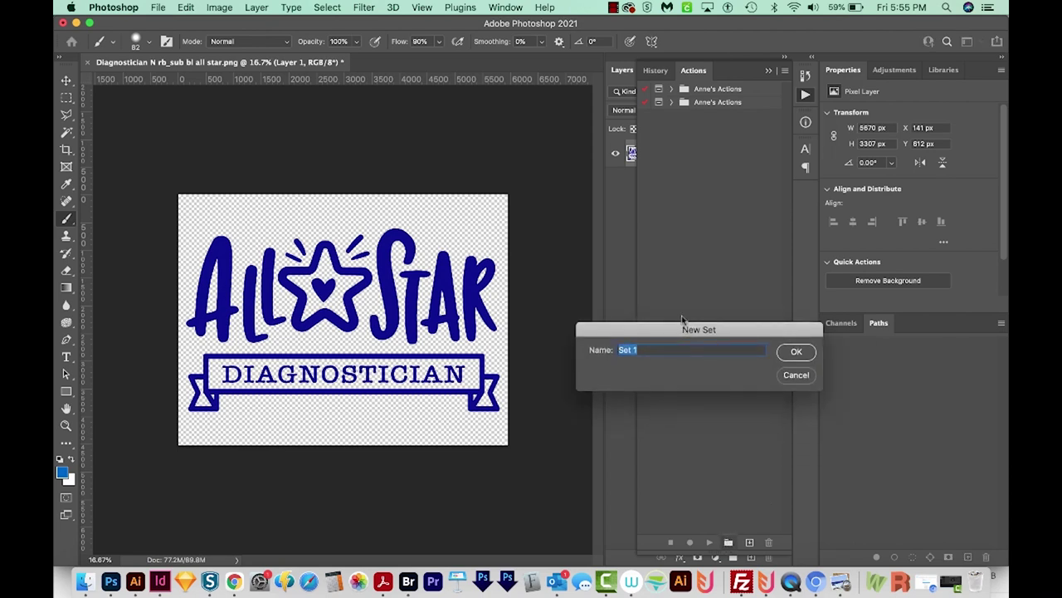
{"action": "type", "text": "My Actions"}
{"action": "left_click", "coordinate": [802, 355]}
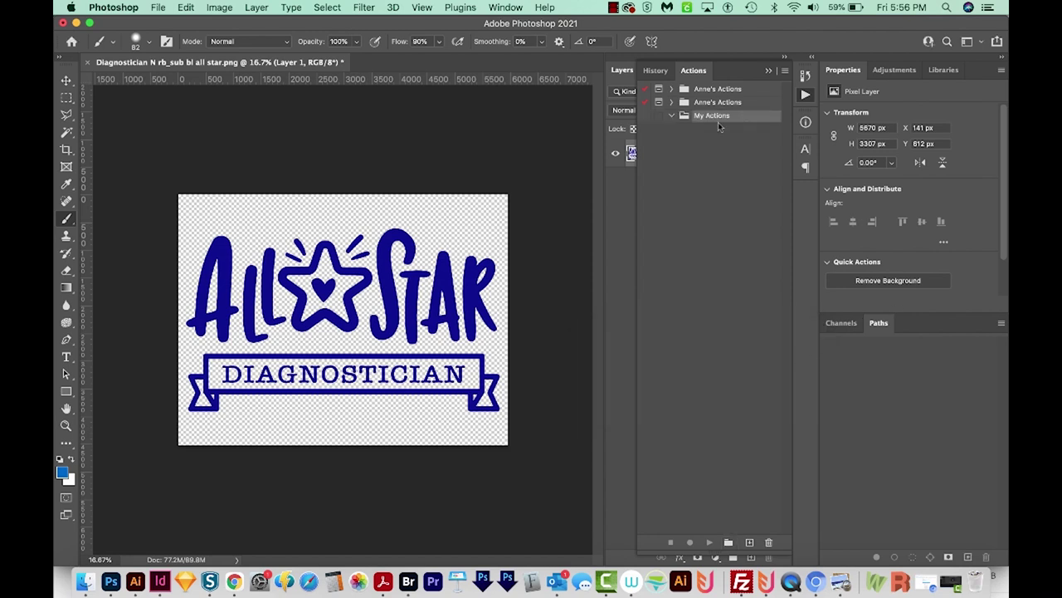
{"action": "left_click", "coordinate": [750, 544]}
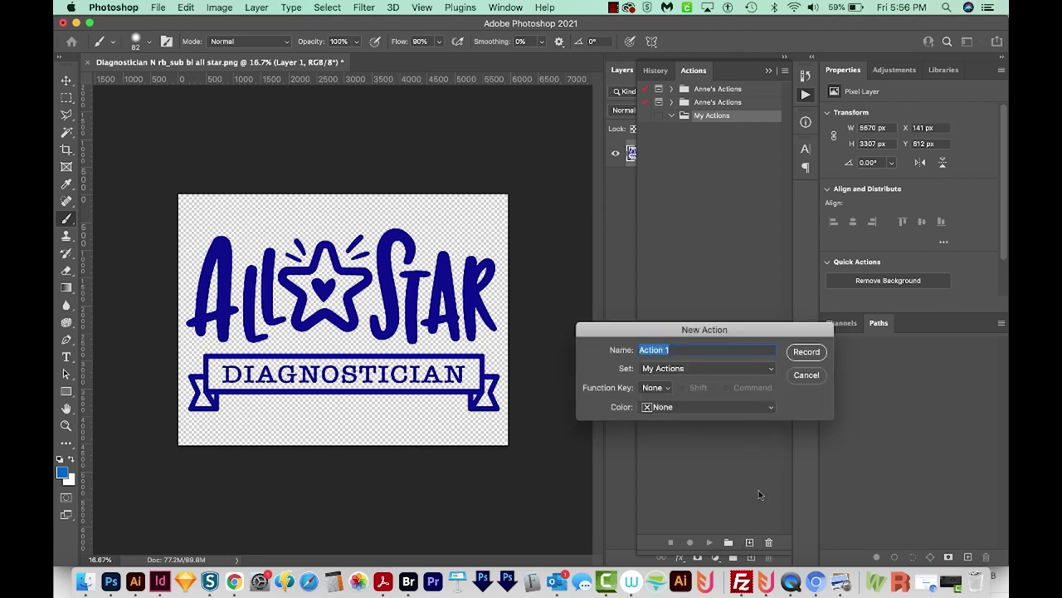
Name the new action 'Trim and resize' and start recording it
{"action": "type", "text": "Trim and resize"}
{"action": "left_click", "coordinate": [806, 354]}
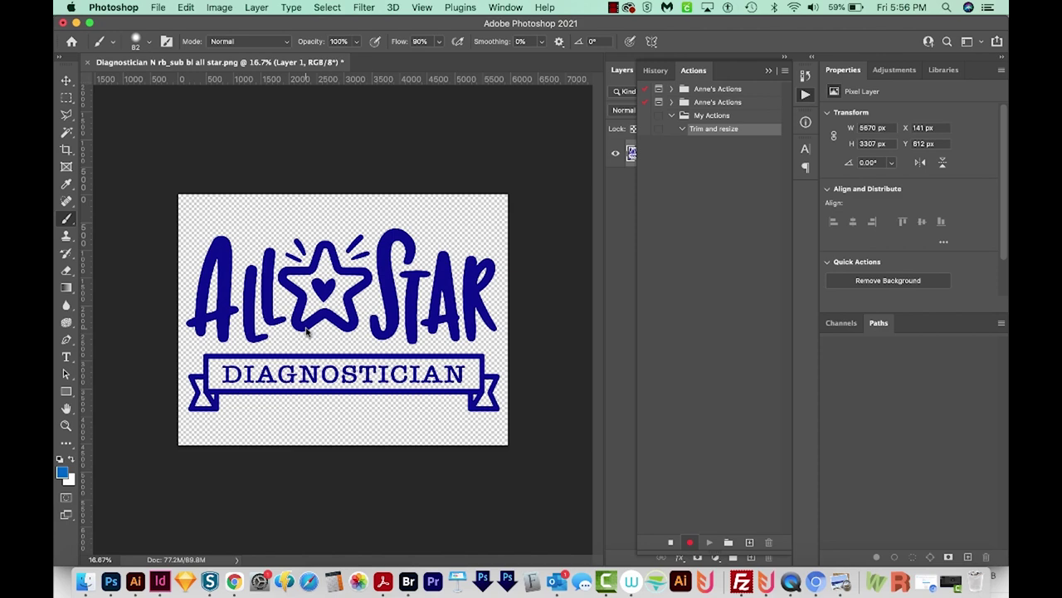
{"action": "left_click", "coordinate": [229, 6]}
Trim the canvas based on Transparent Pixels on all four sides
{"action": "left_click", "coordinate": [224, 161]}
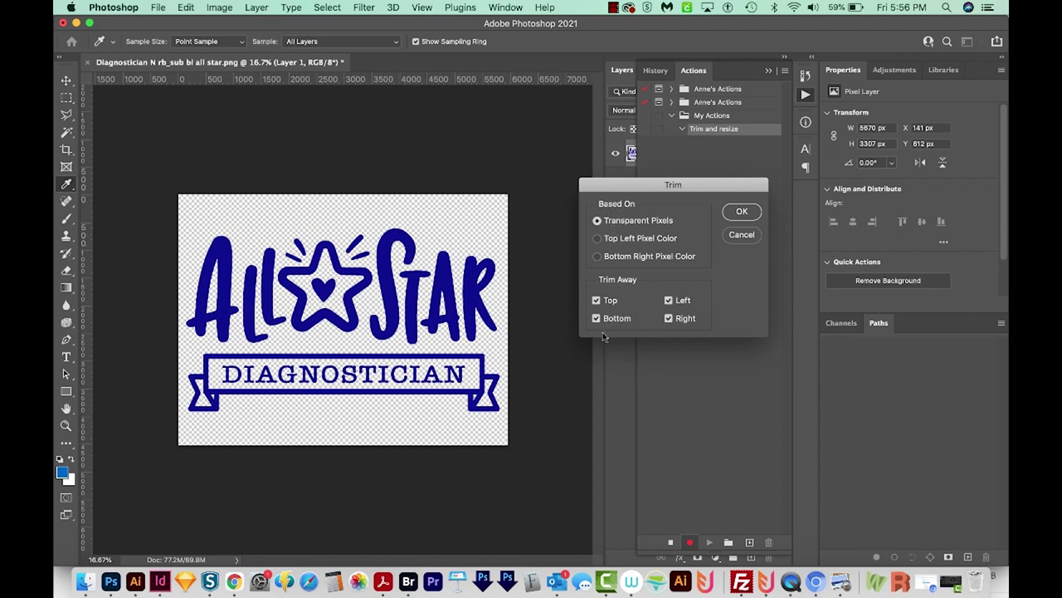
{"action": "left_click", "coordinate": [742, 210]}
{"action": "key", "text": "b"}
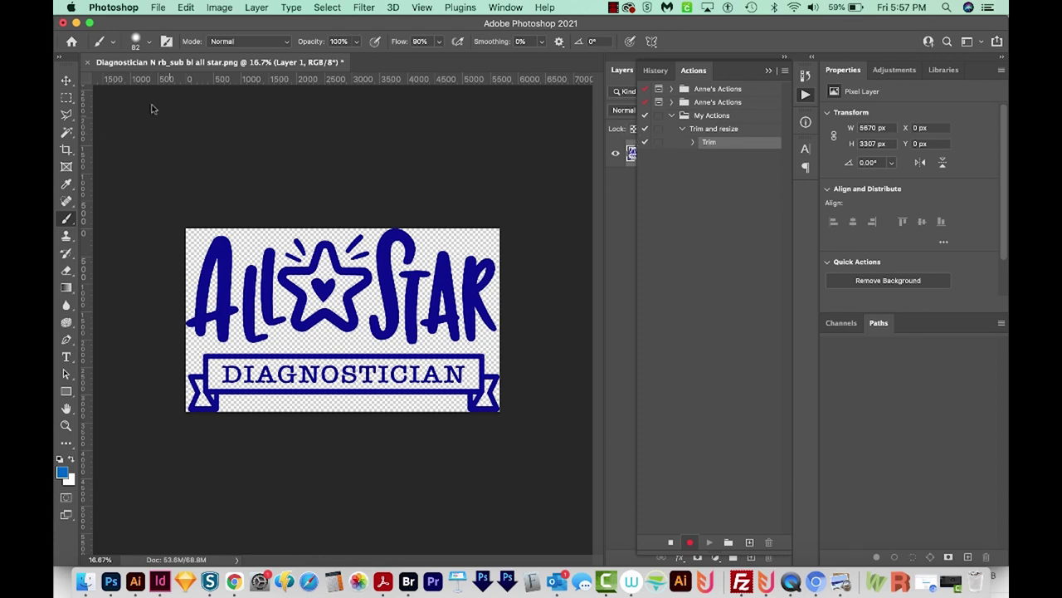
Resize the image to 5500 pixels wide (5500 × 3208 px) in Image Size
{"action": "left_click", "coordinate": [215, 10]}
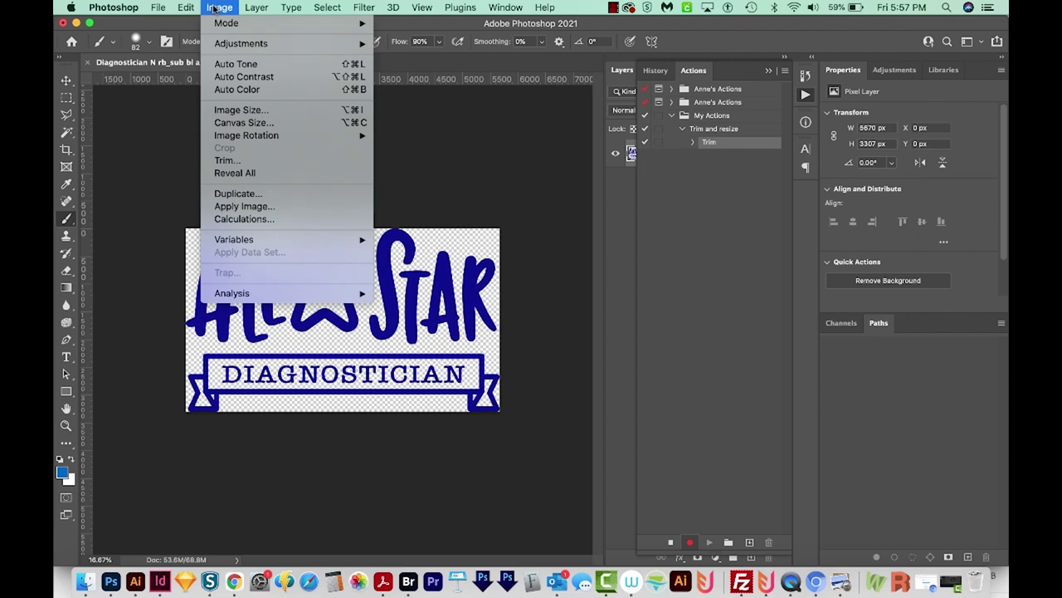
{"action": "left_click", "coordinate": [238, 111]}
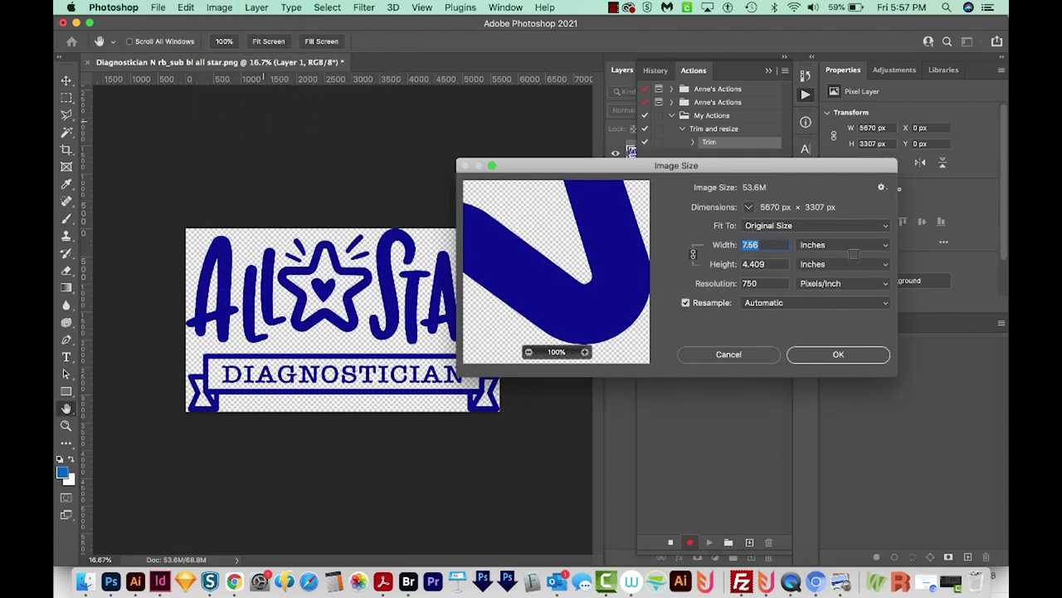
{"action": "left_click", "coordinate": [856, 248]}
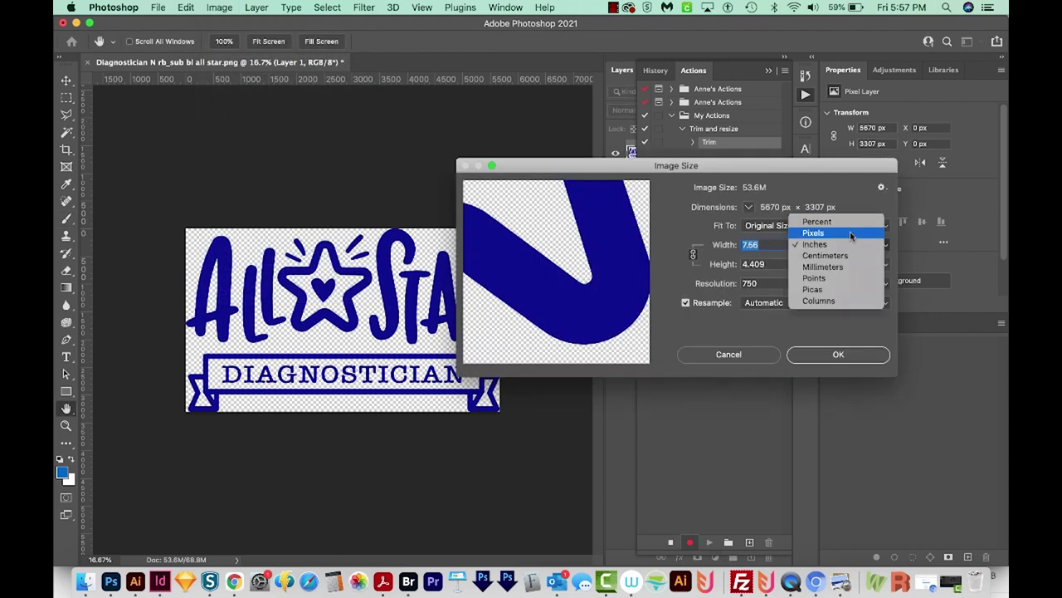
{"action": "left_click", "coordinate": [850, 233]}
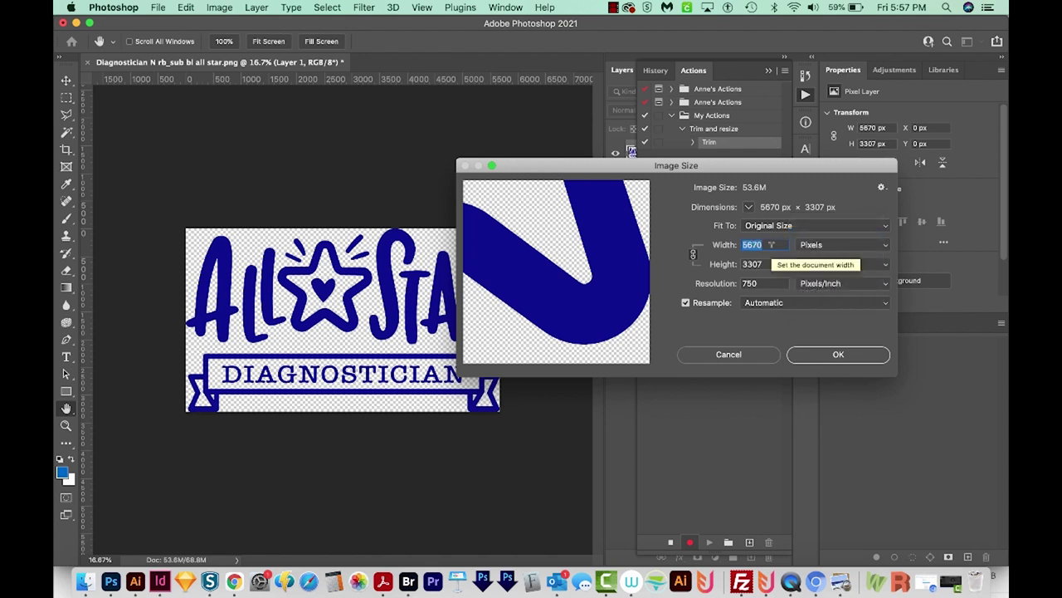
{"action": "type", "text": "5500"}
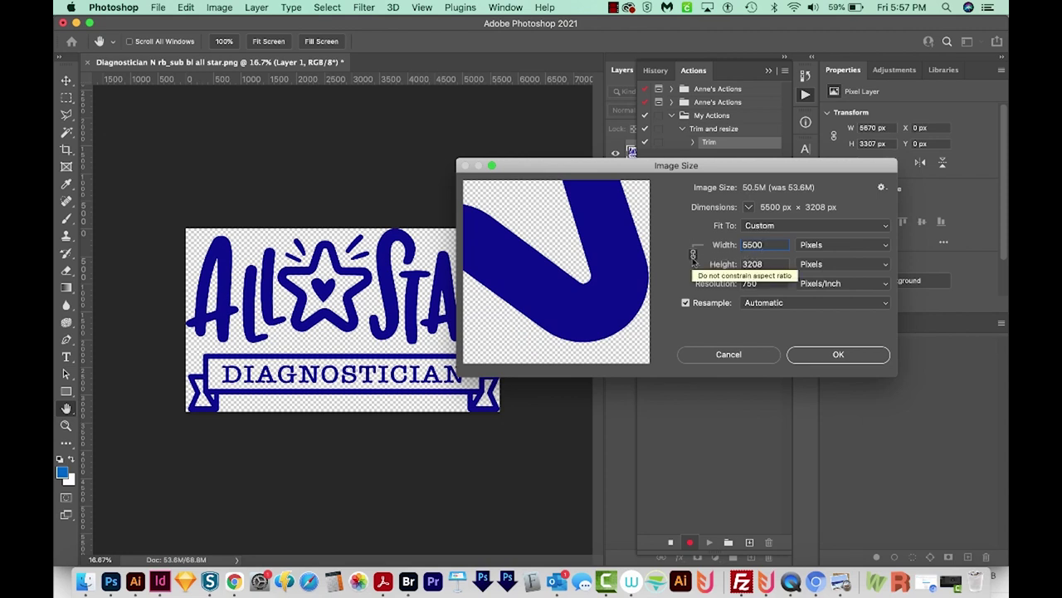
{"action": "left_click", "coordinate": [856, 356]}
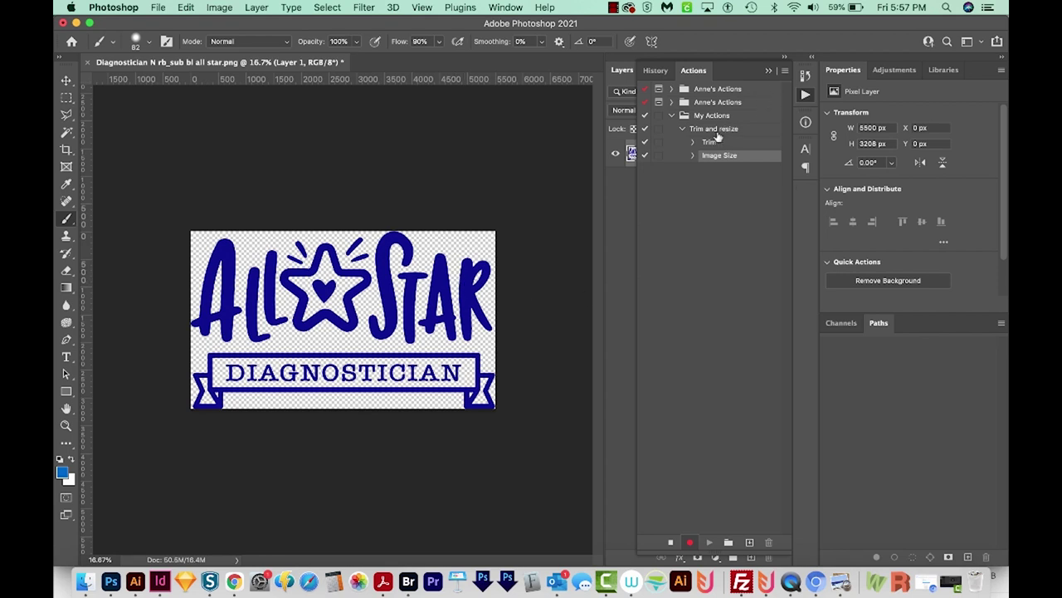
Stop recording and save the My Actions set as My Actions.atn on the Desktop
{"action": "left_click", "coordinate": [670, 543]}
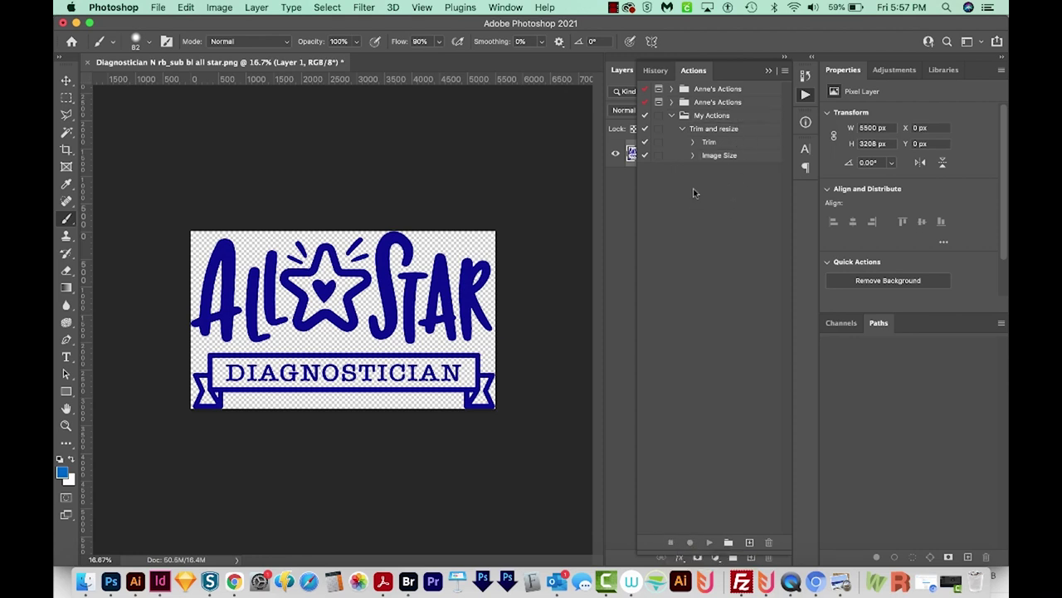
{"action": "left_click", "coordinate": [704, 118]}
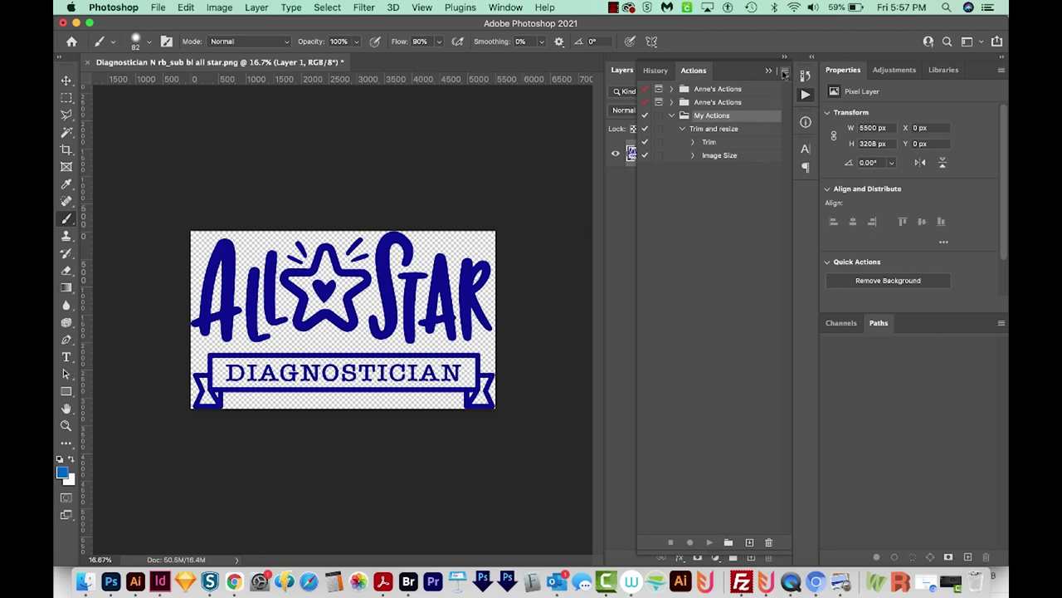
{"action": "left_click", "coordinate": [784, 73]}
{"action": "left_click", "coordinate": [841, 346]}
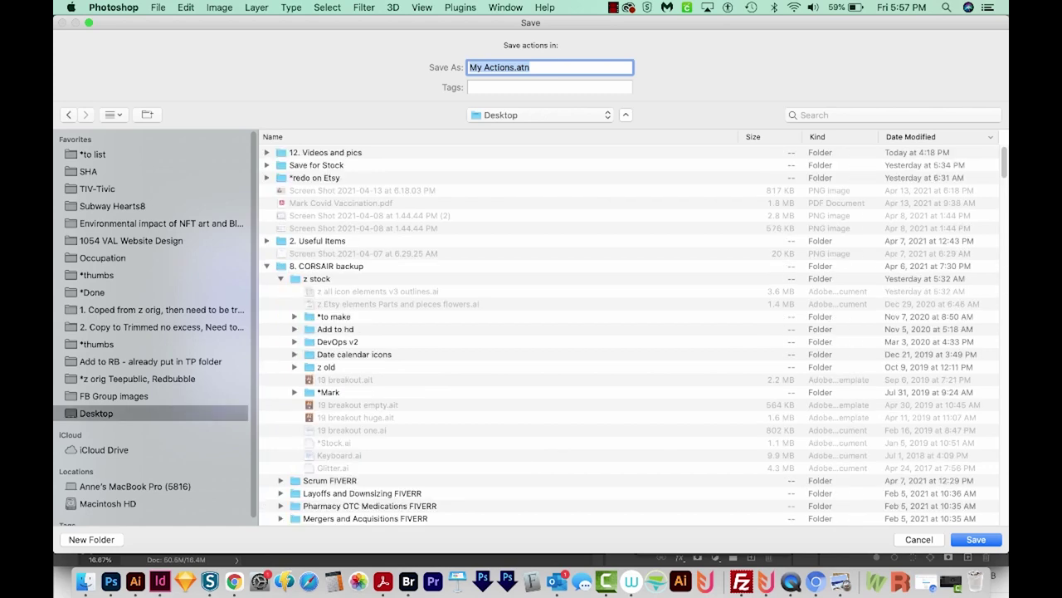
{"action": "key", "text": "Return"}
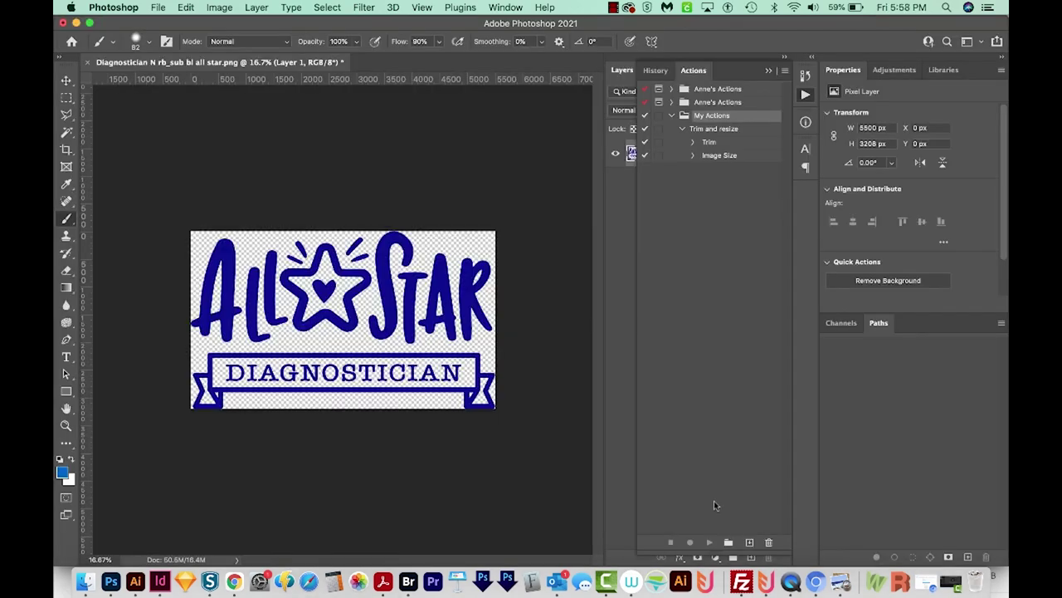
{"action": "left_click", "coordinate": [157, 7]}
Start a droplet saved as 'Trim, resize.app' in the automation tutorial folder
{"action": "mouse_move", "coordinate": [216, 322]}
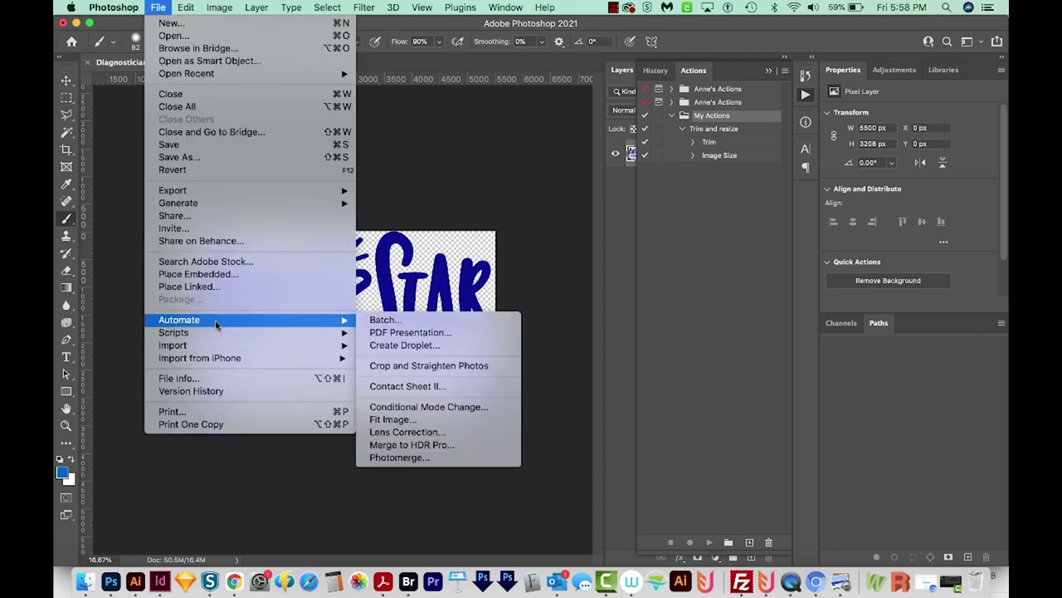
{"action": "left_click", "coordinate": [403, 345]}
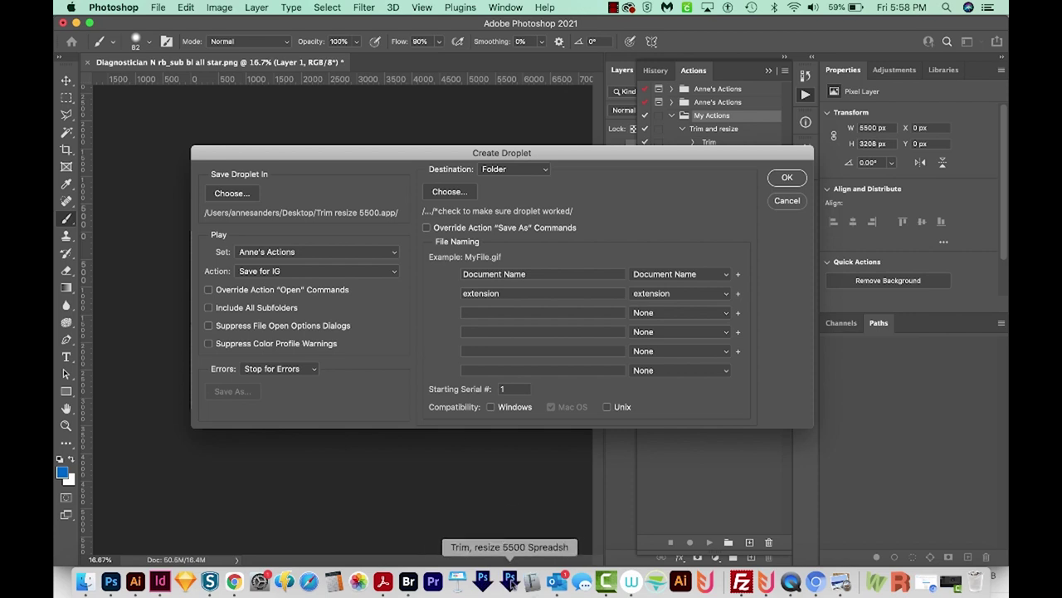
{"action": "left_click", "coordinate": [235, 196]}
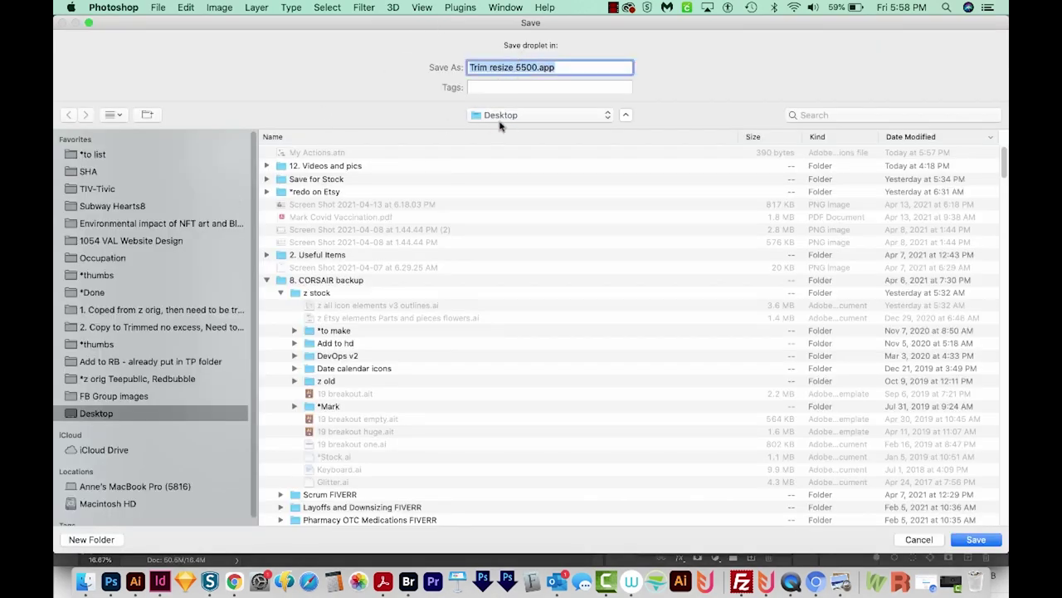
{"action": "type", "text": "Trim, "}
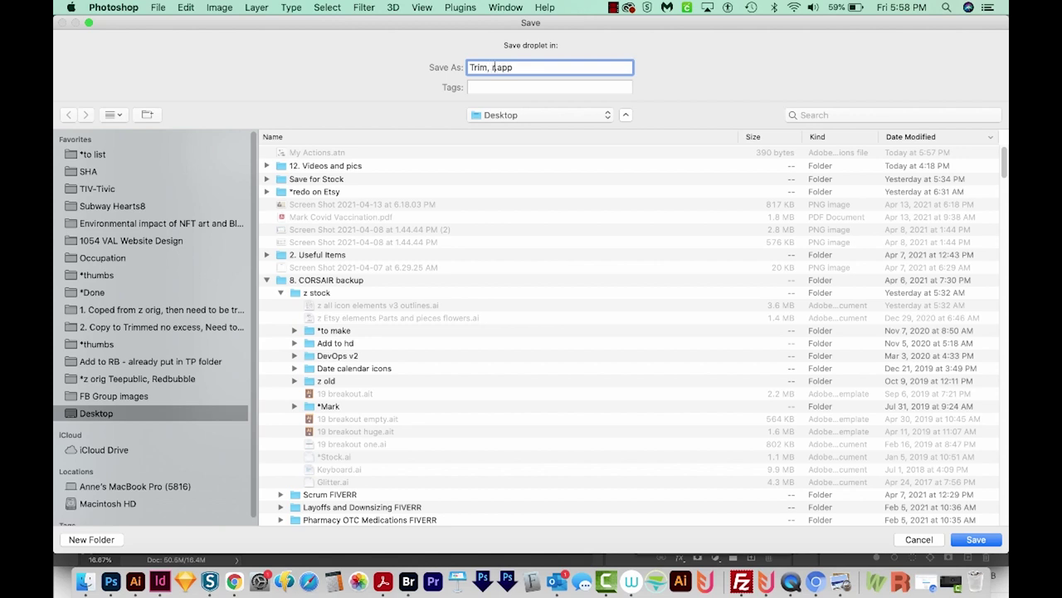
{"action": "type", "text": "resize"}
{"action": "double_click", "coordinate": [1000, 513]}
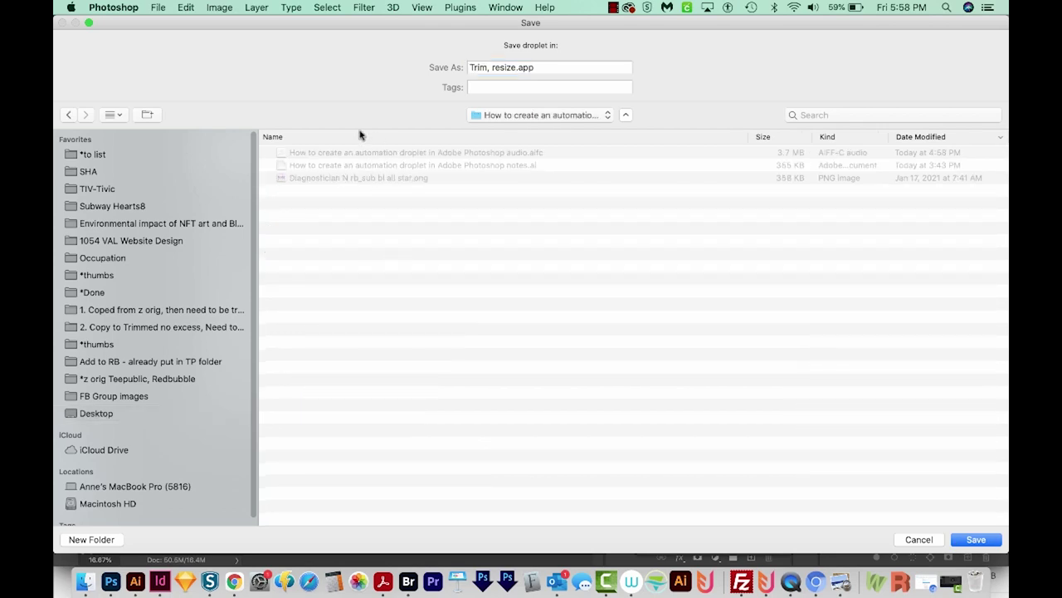
{"action": "left_click", "coordinate": [976, 539]}
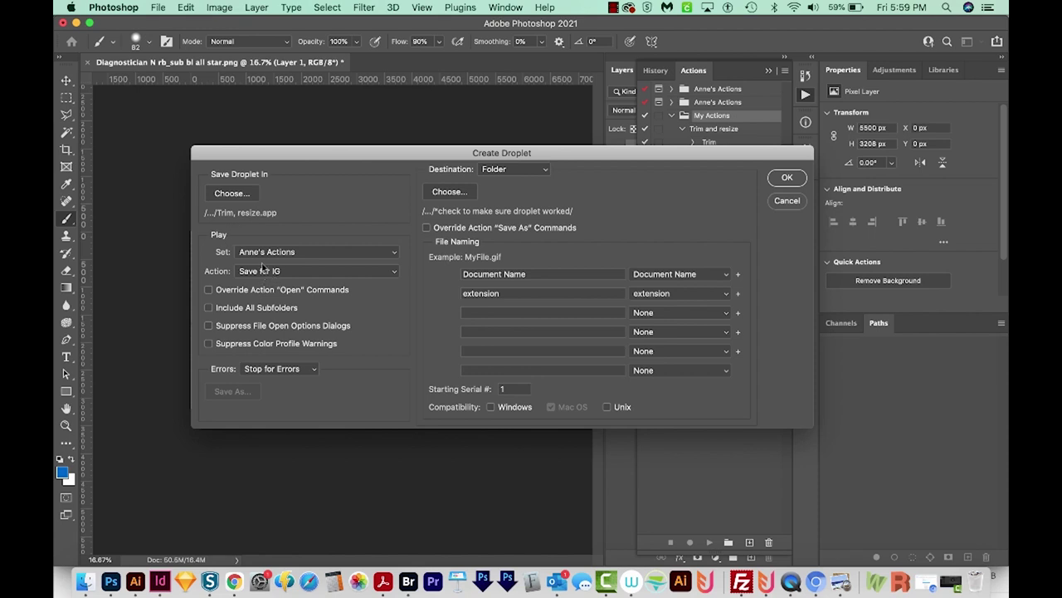
Set the droplet to play 'Trim and resize' from My Actions, keeping the default error handling
{"action": "left_click", "coordinate": [303, 253]}
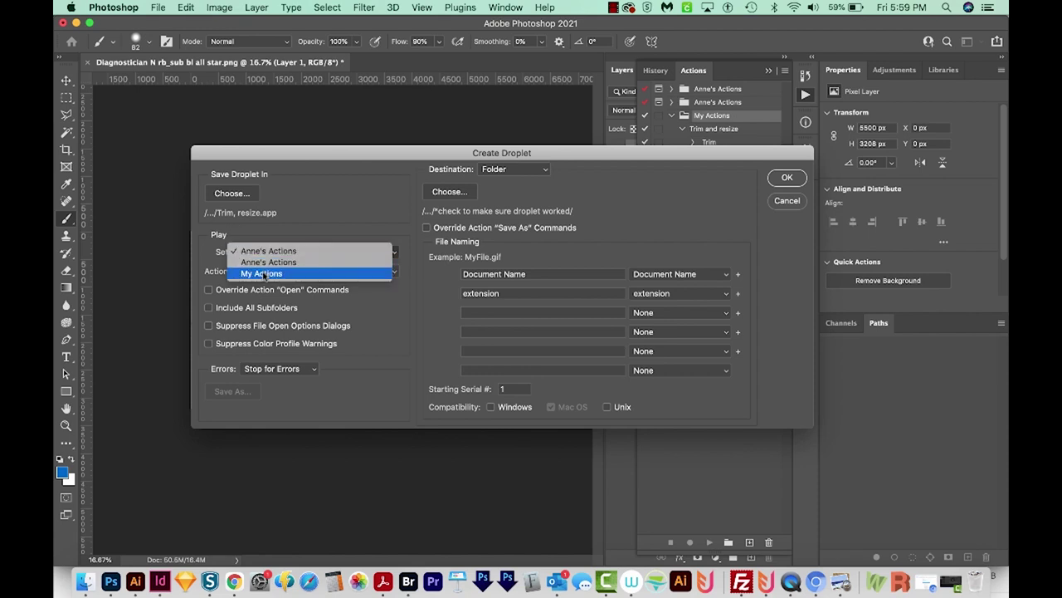
{"action": "left_click", "coordinate": [263, 274]}
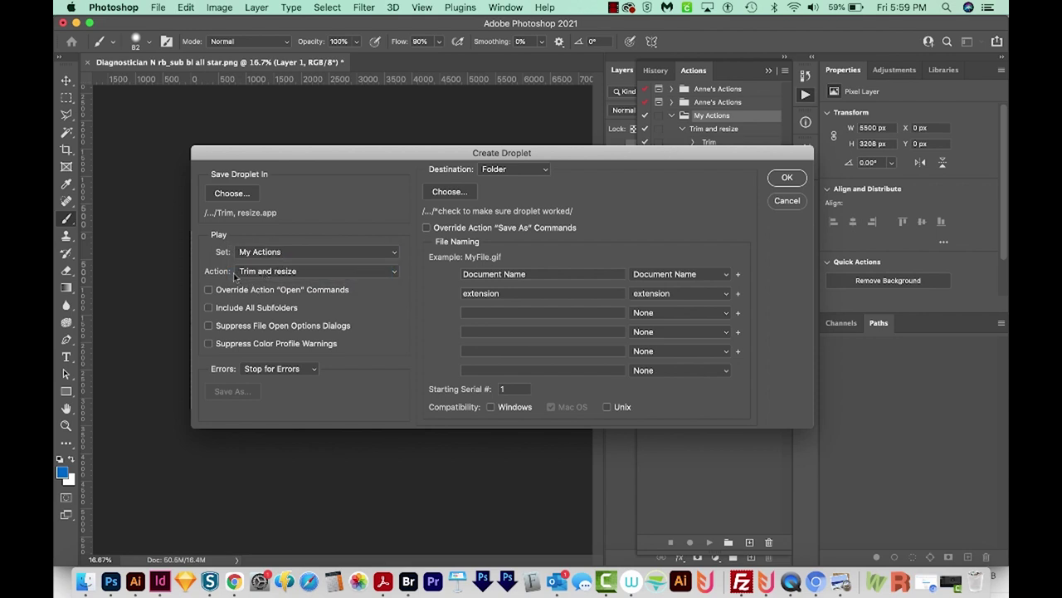
{"action": "left_click", "coordinate": [318, 270]}
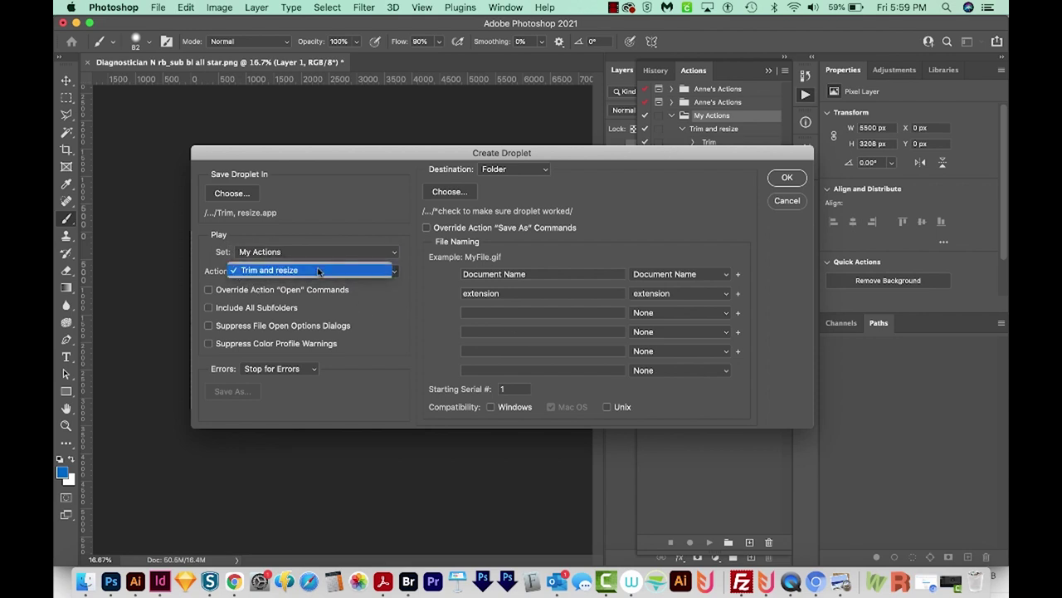
{"action": "left_click", "coordinate": [271, 271]}
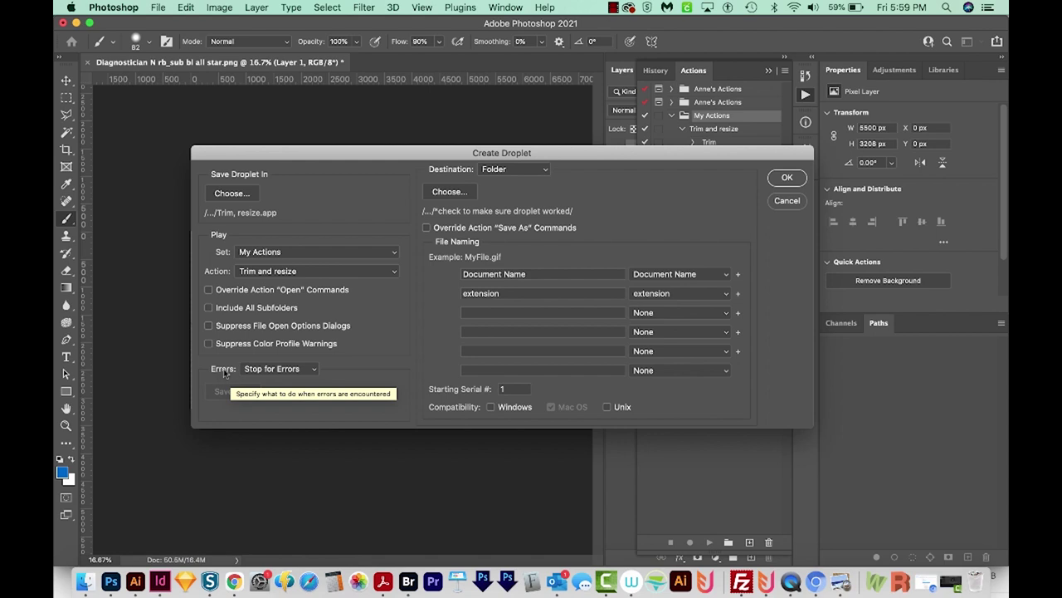
{"action": "left_click", "coordinate": [310, 369]}
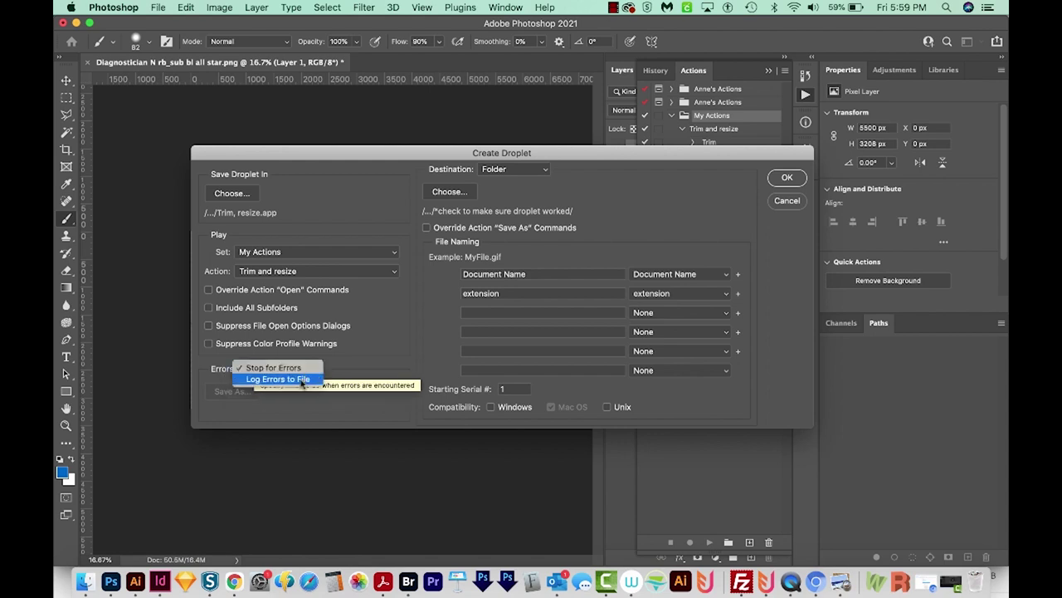
{"action": "key", "text": "Escape"}
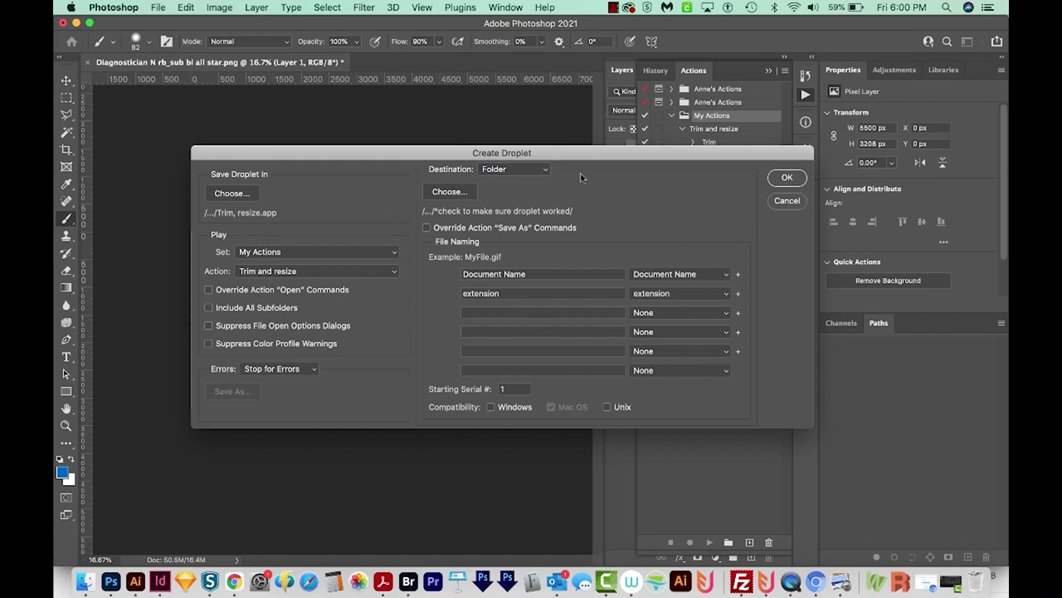
Keep Folder as the droplet's output destination
{"action": "left_click", "coordinate": [536, 173]}
{"action": "left_click", "coordinate": [550, 187]}
{"action": "left_click", "coordinate": [537, 177]}
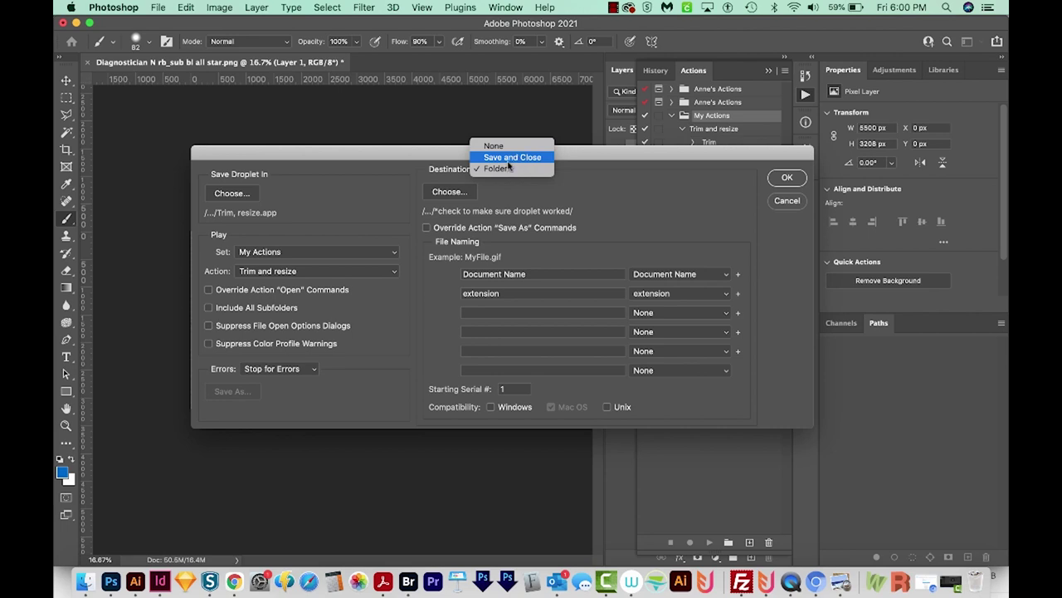
{"action": "left_click", "coordinate": [508, 190]}
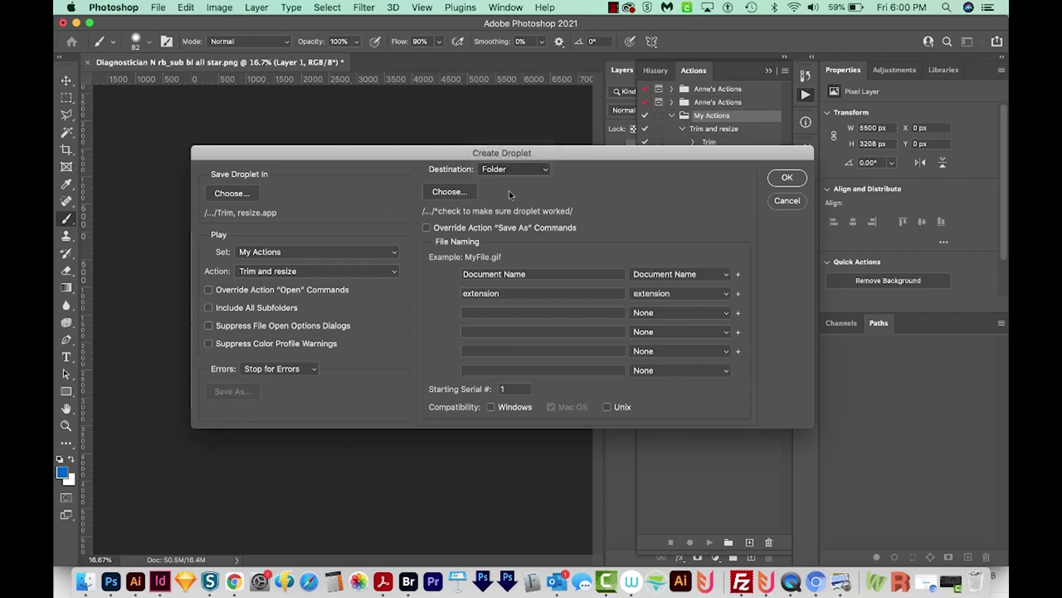
Make a new 'Trimmed files' folder the output destination and create the droplet
{"action": "left_click", "coordinate": [455, 195]}
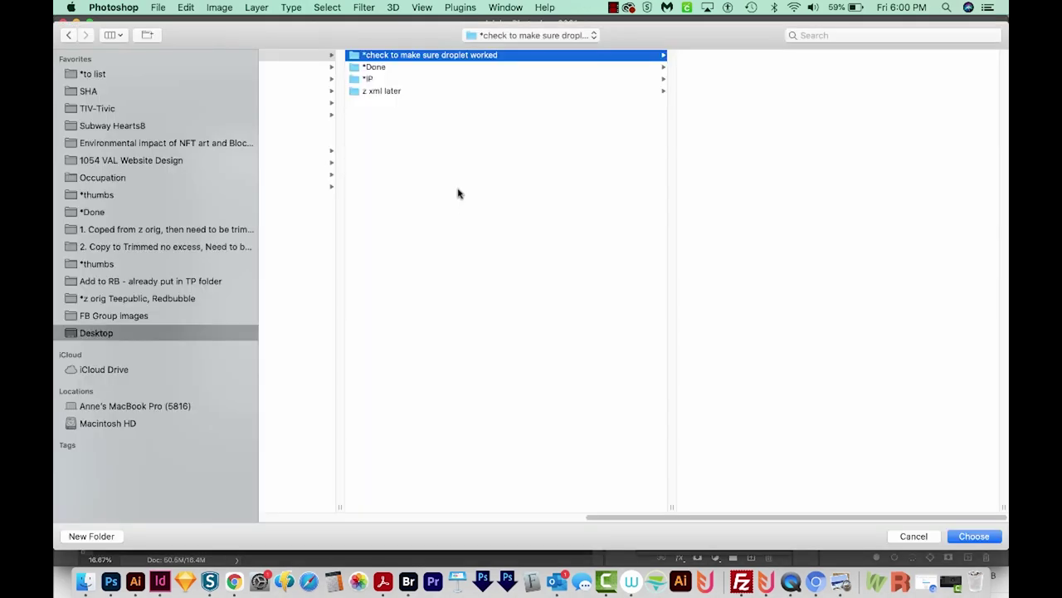
{"action": "key", "text": "super+shift+n"}
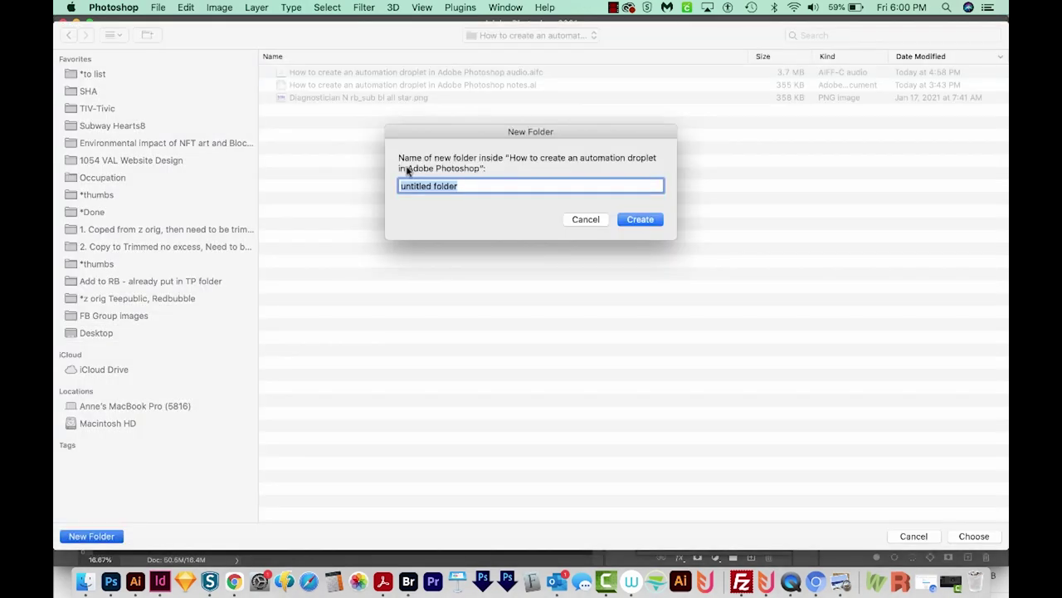
{"action": "type", "text": "Trimmed files"}
{"action": "key", "text": "Return"}
{"action": "left_click", "coordinate": [979, 537]}
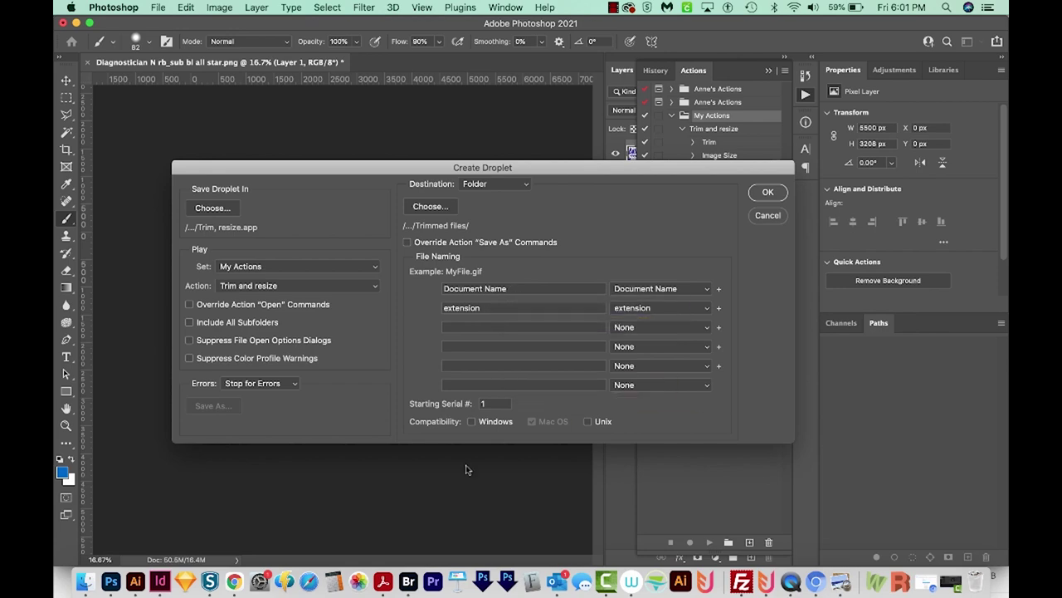
{"action": "left_click", "coordinate": [768, 193]}
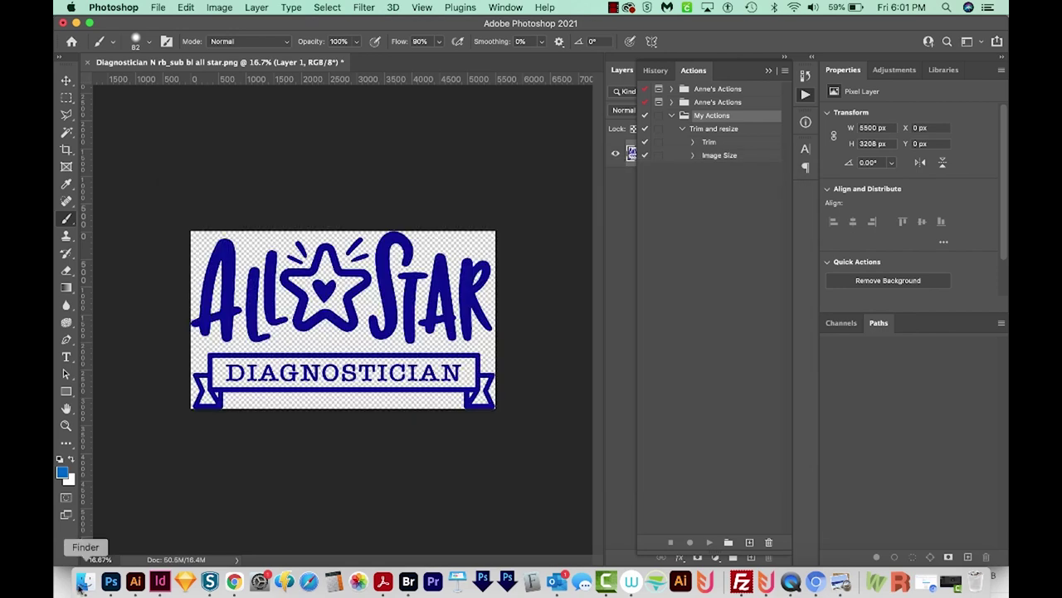
In Finder, preview the Trim, resize droplet with Quick Look
{"action": "left_click", "coordinate": [83, 583]}
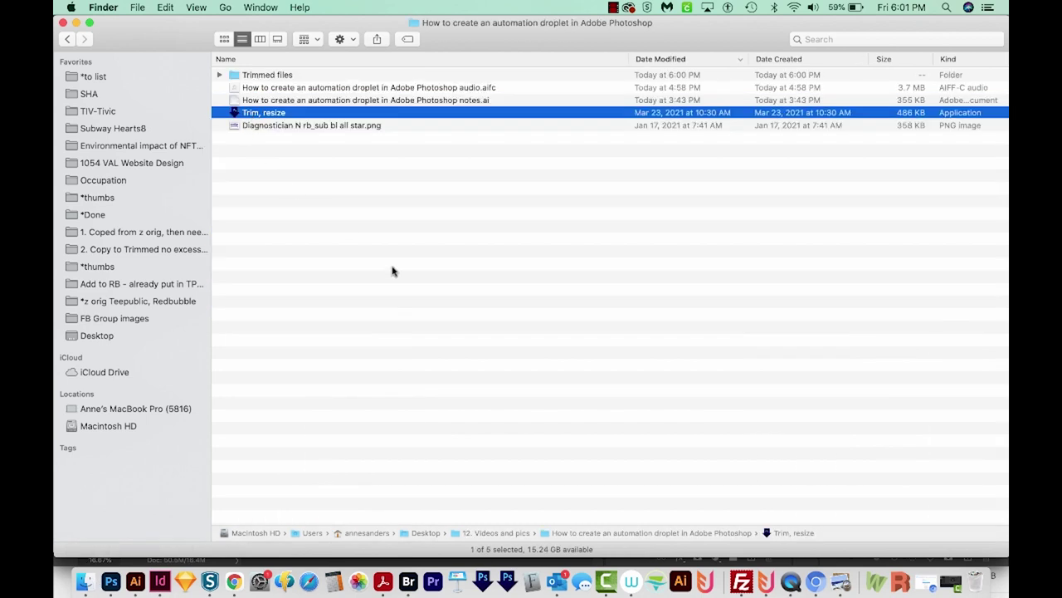
{"action": "key", "text": "space"}
{"action": "left_click_drag", "start_coordinate": [664, 357], "coordinate": [533, 162]}
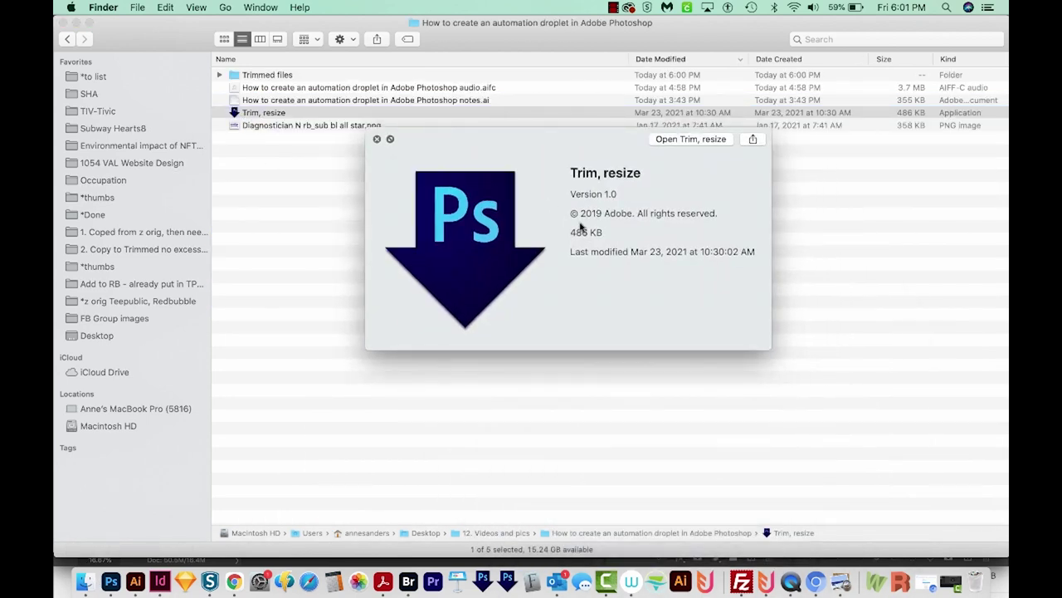
{"action": "key", "text": "space"}
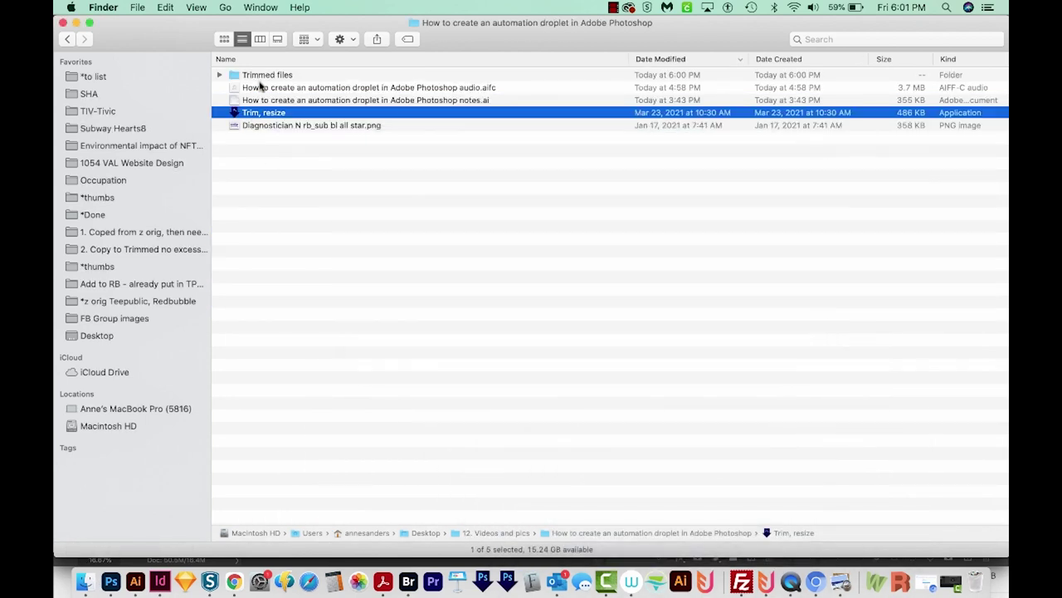
Select 13 PNG files and drop them onto the Trim, resize droplet
{"action": "left_click", "coordinate": [261, 76]}
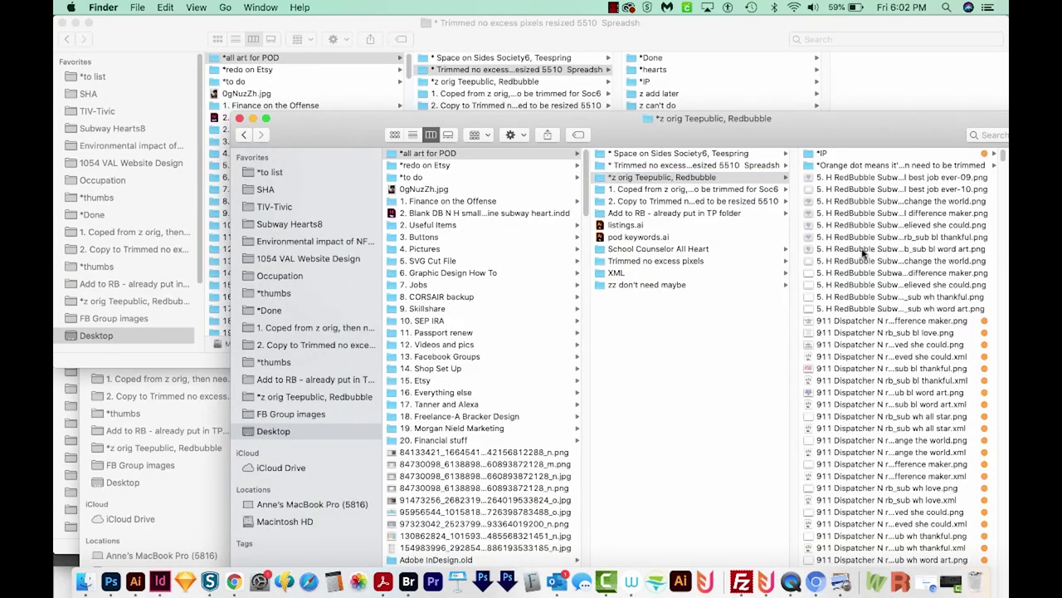
{"action": "left_click", "coordinate": [883, 214]}
{"action": "left_click", "coordinate": [873, 356], "text": "shift"}
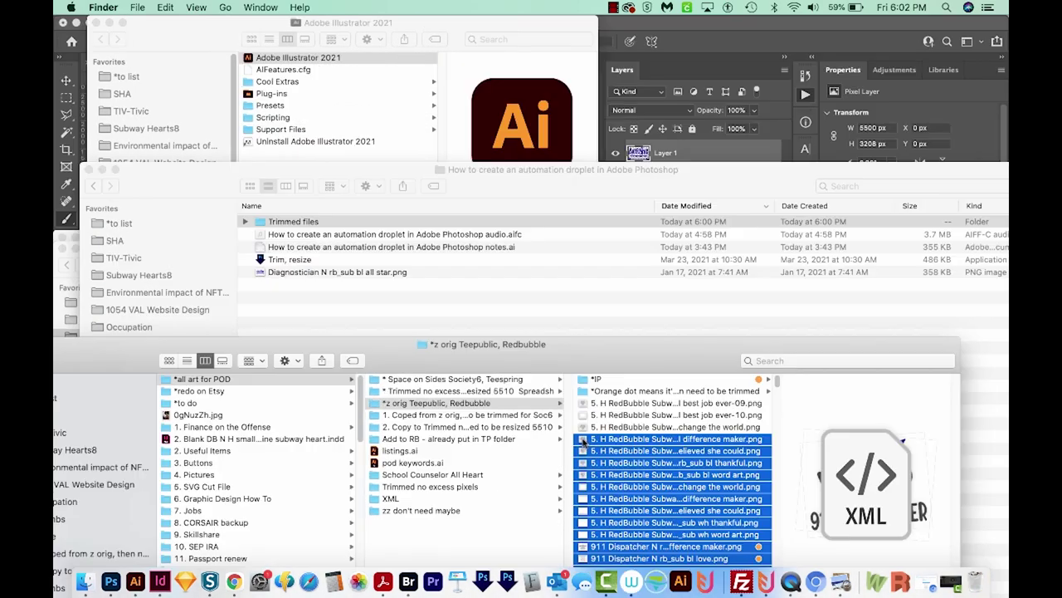
{"action": "left_click_drag", "start_coordinate": [537, 268], "coordinate": [274, 256]}
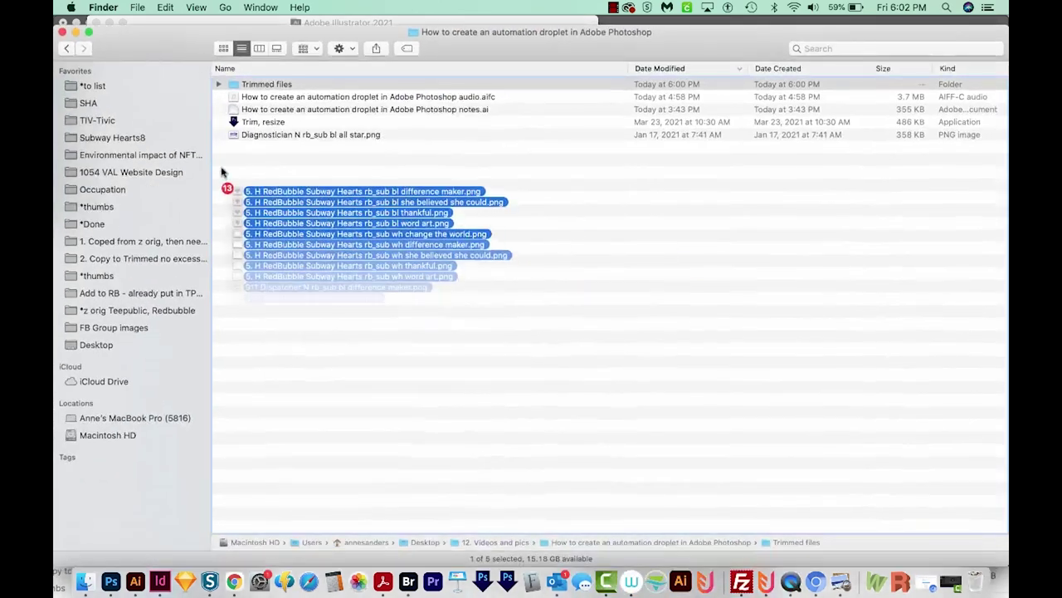
{"action": "left_click_drag", "start_coordinate": [221, 172], "coordinate": [235, 122]}
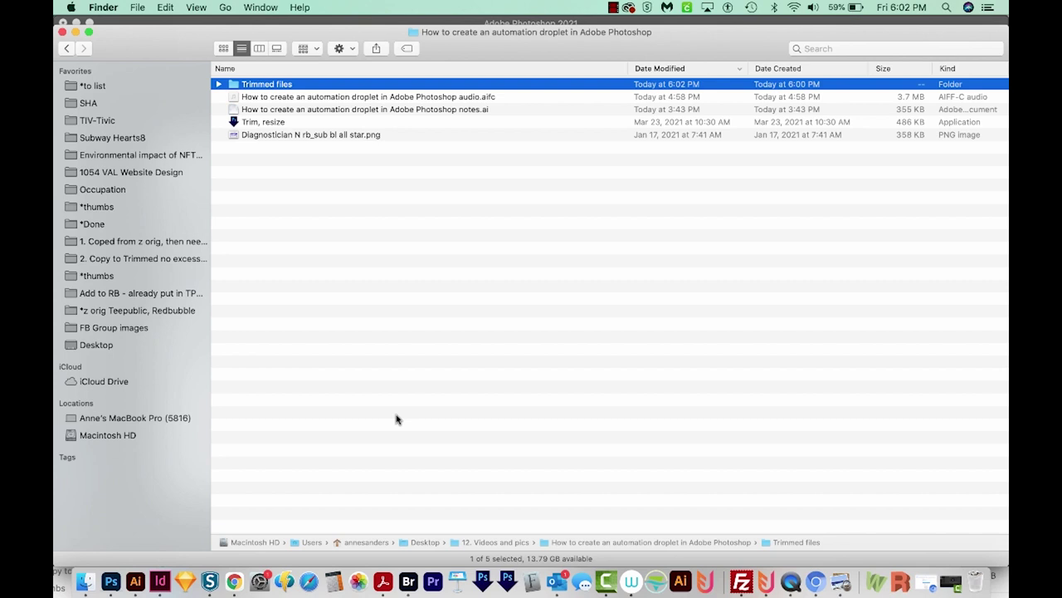
Expand Trimmed files and open the trimmed 911 Dispatcher PNG in Photoshop
{"action": "left_click", "coordinate": [218, 84]}
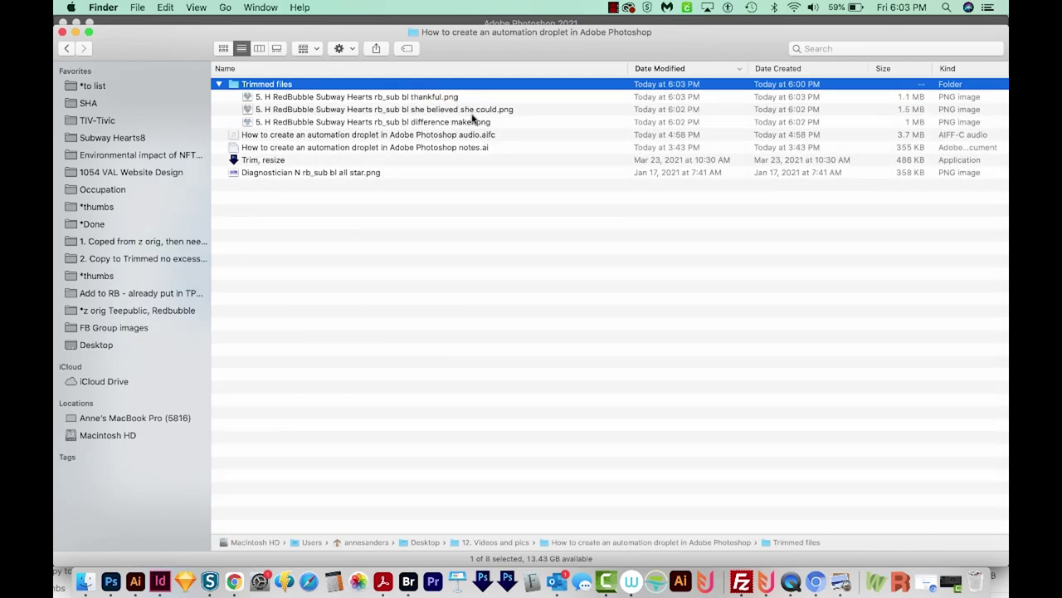
{"action": "left_click", "coordinate": [391, 218]}
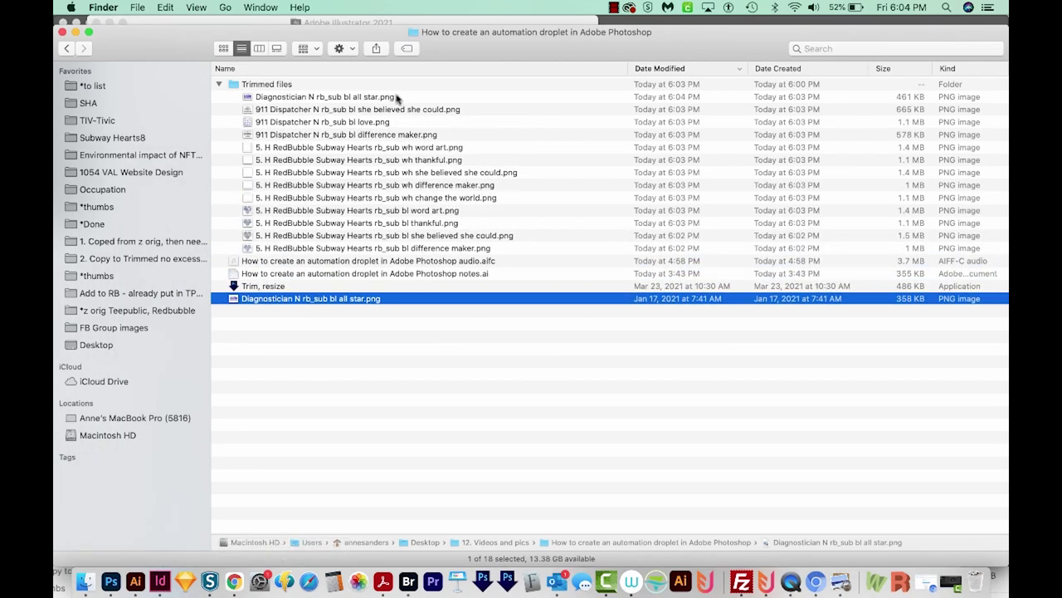
{"action": "left_click_drag", "start_coordinate": [249, 108], "coordinate": [111, 583]}
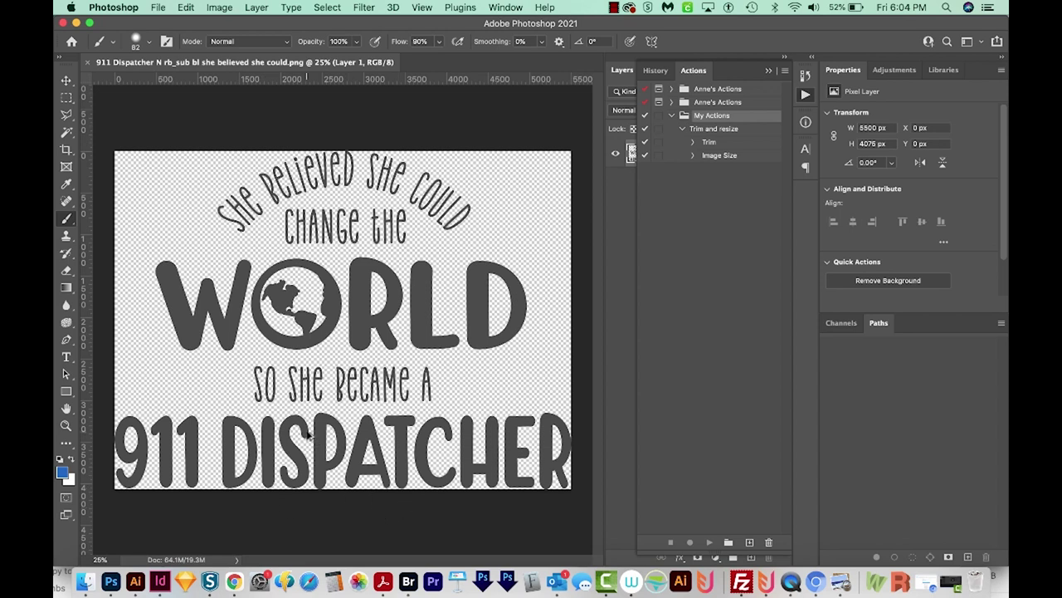
Check in Image Size that the trimmed image is 5500 × 4075 px, then cancel
{"action": "key", "text": "super+alt+i"}
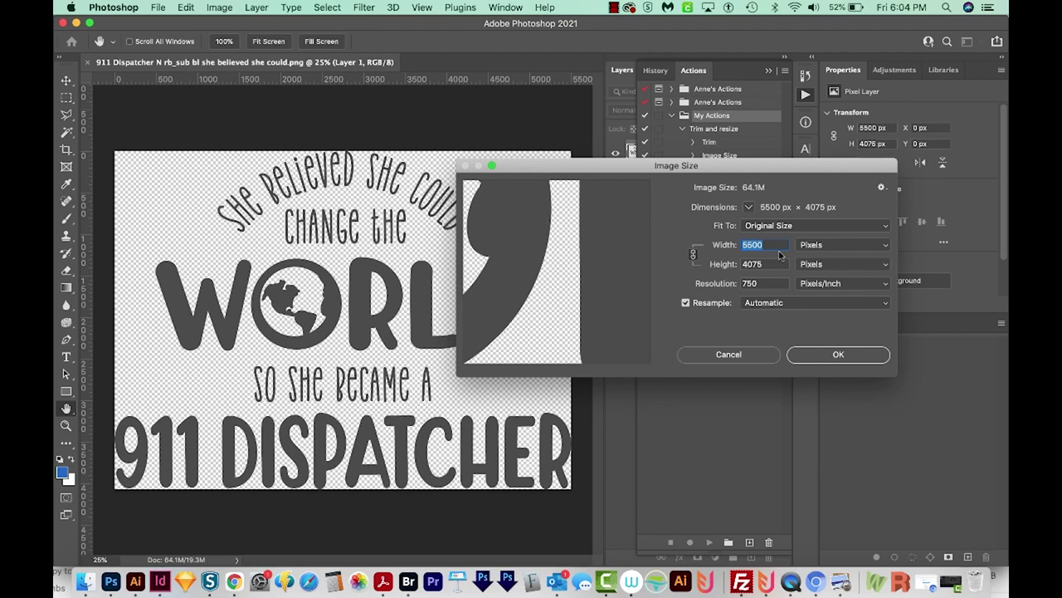
{"action": "left_click", "coordinate": [613, 8]}
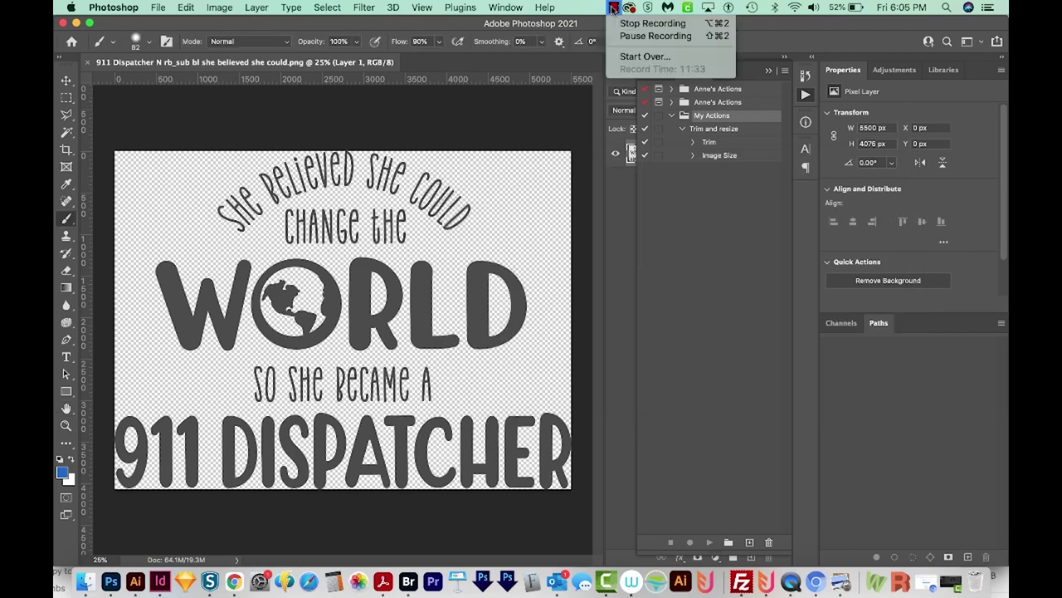